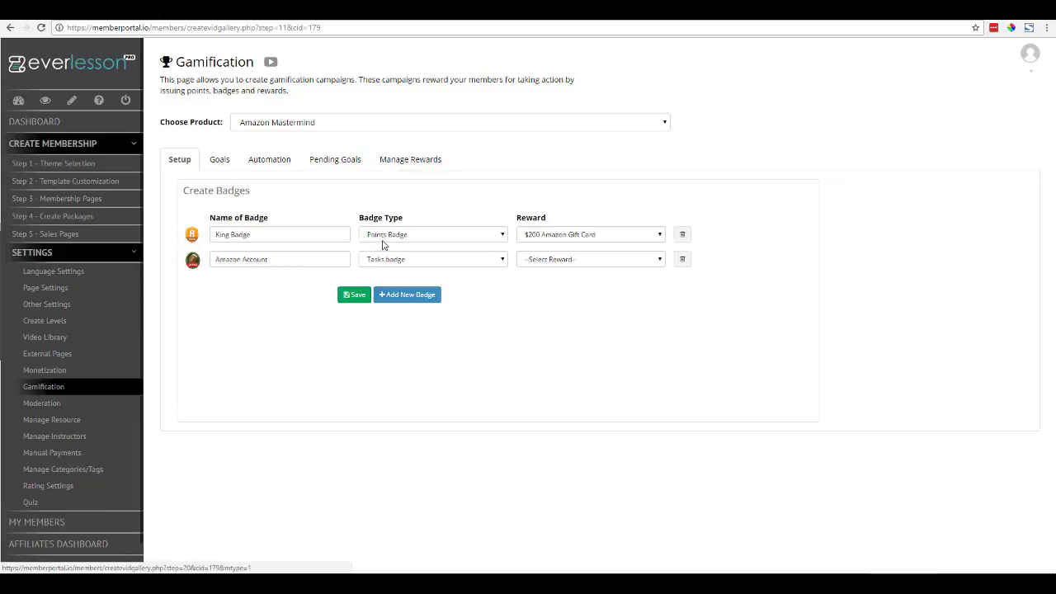
# - Show the Manage Rewards list on the Gamification page for the Amazon Mastermind product
pyautogui.click(429, 162)
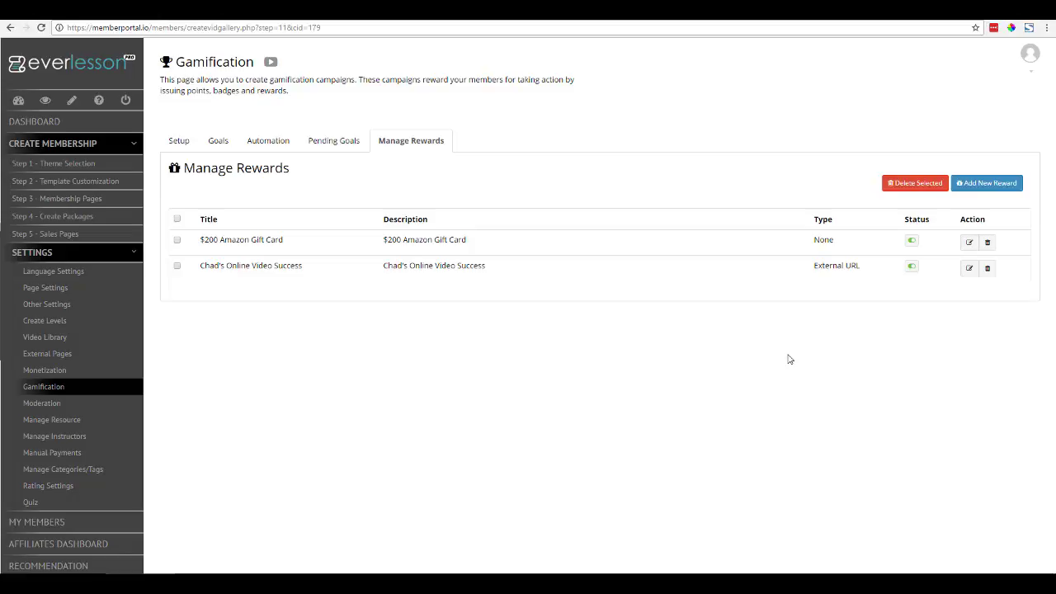
pyautogui.click(976, 186)
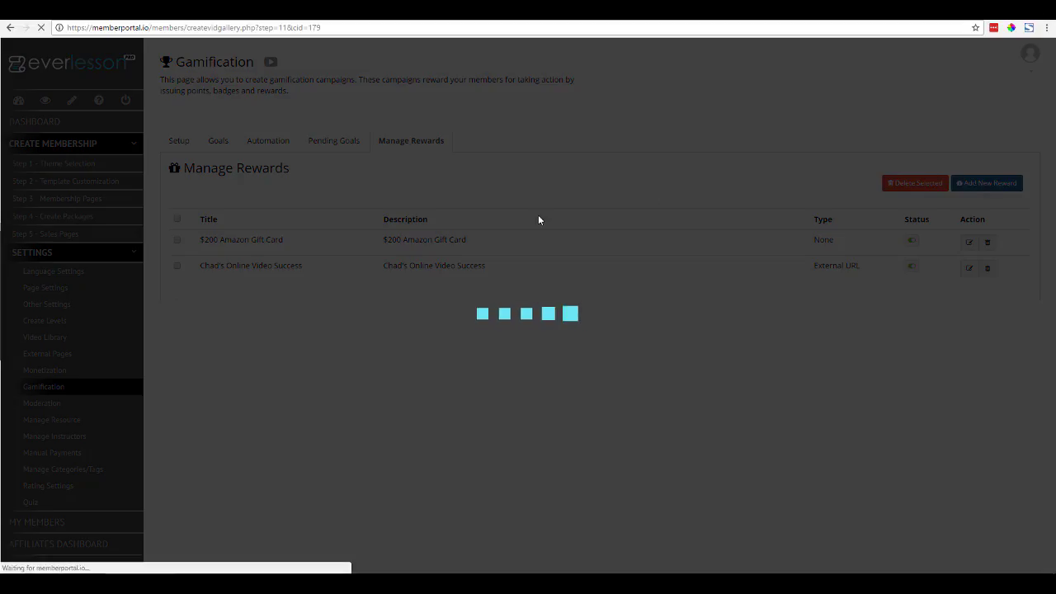
pyautogui.click(419, 137)
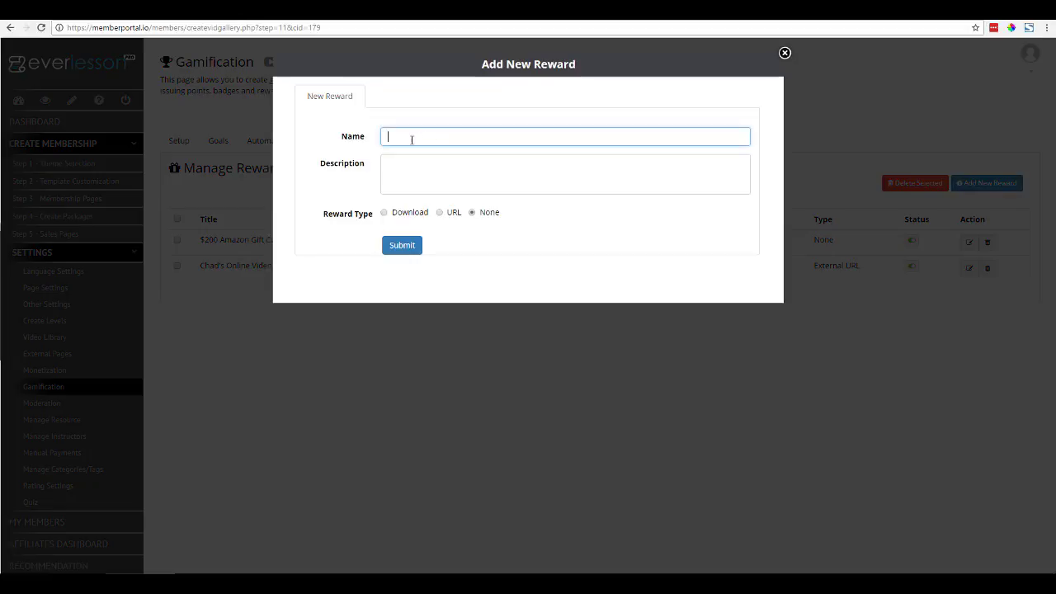
pyautogui.click(402, 170)
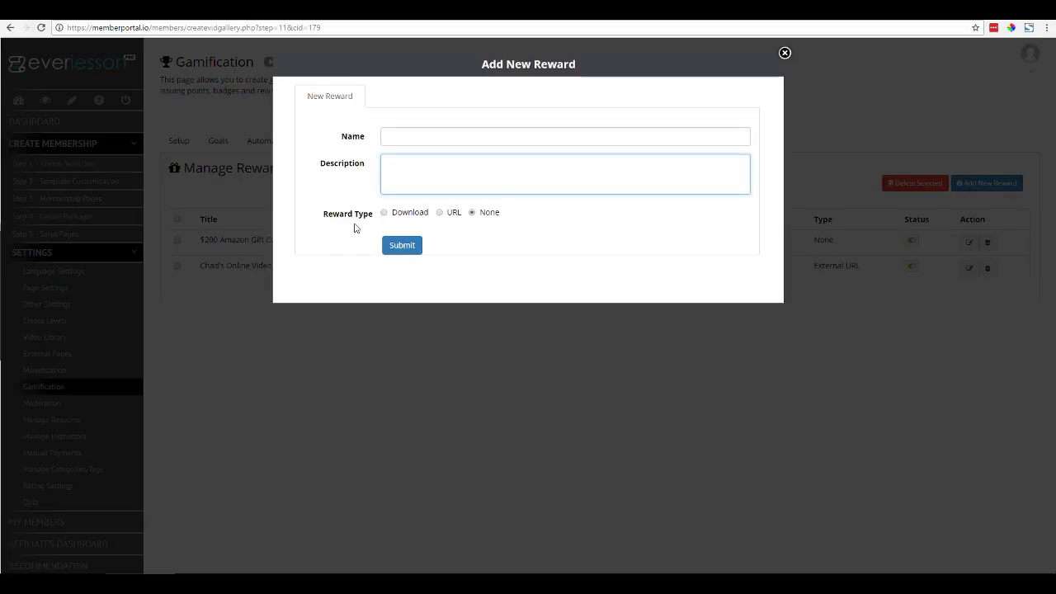
pyautogui.click(384, 212)
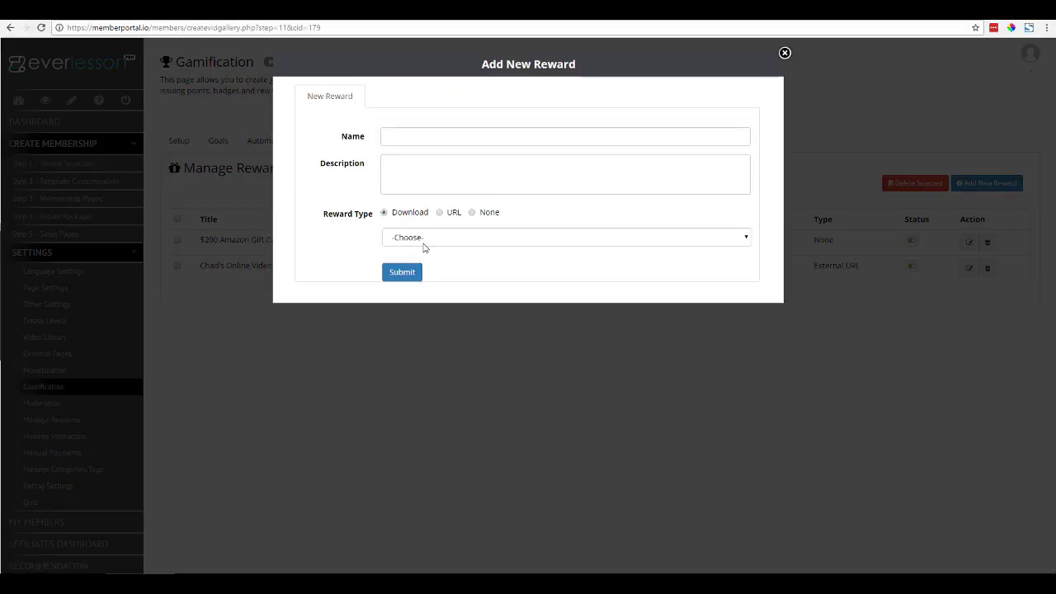
pyautogui.click(423, 239)
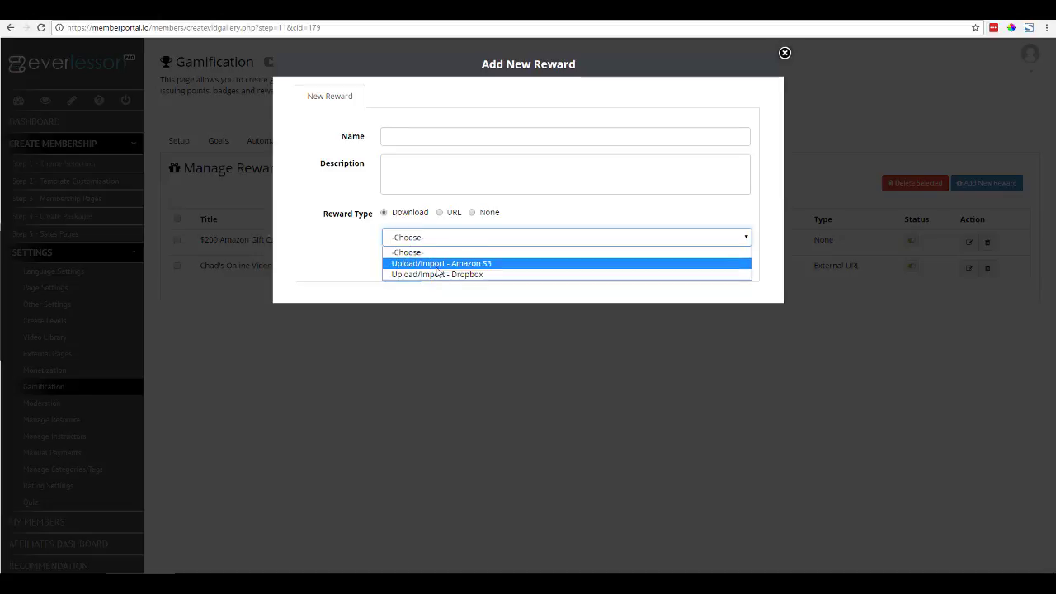
pyautogui.click(335, 266)
pyautogui.click(440, 212)
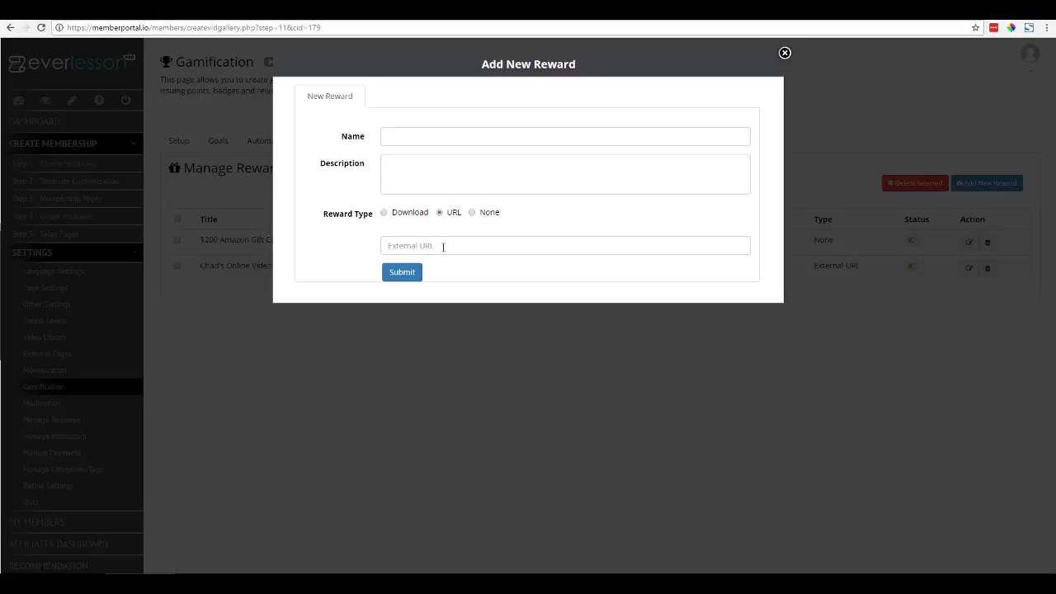
pyautogui.click(472, 213)
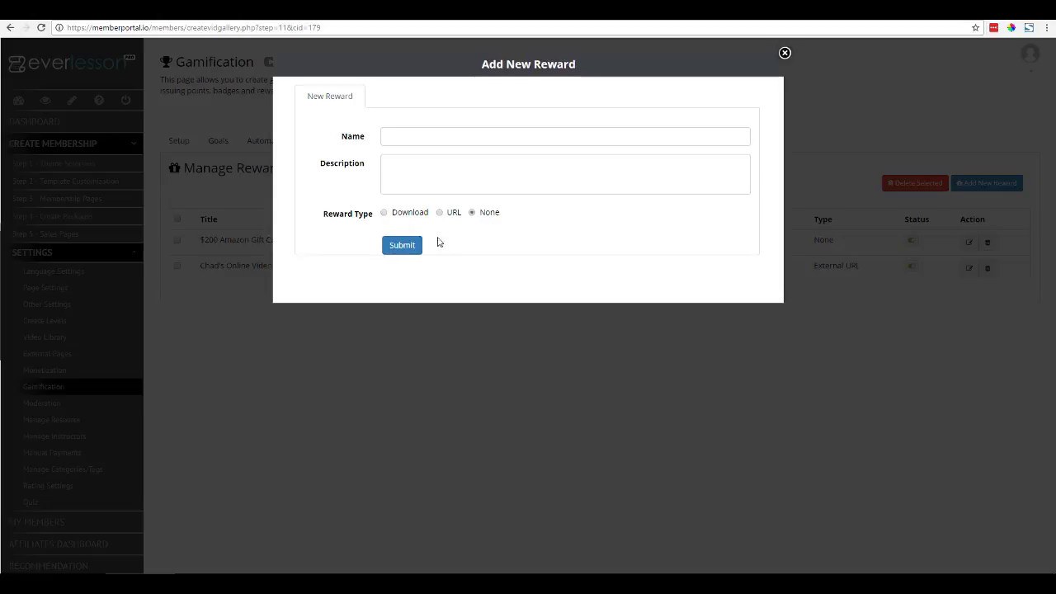
pyautogui.click(784, 53)
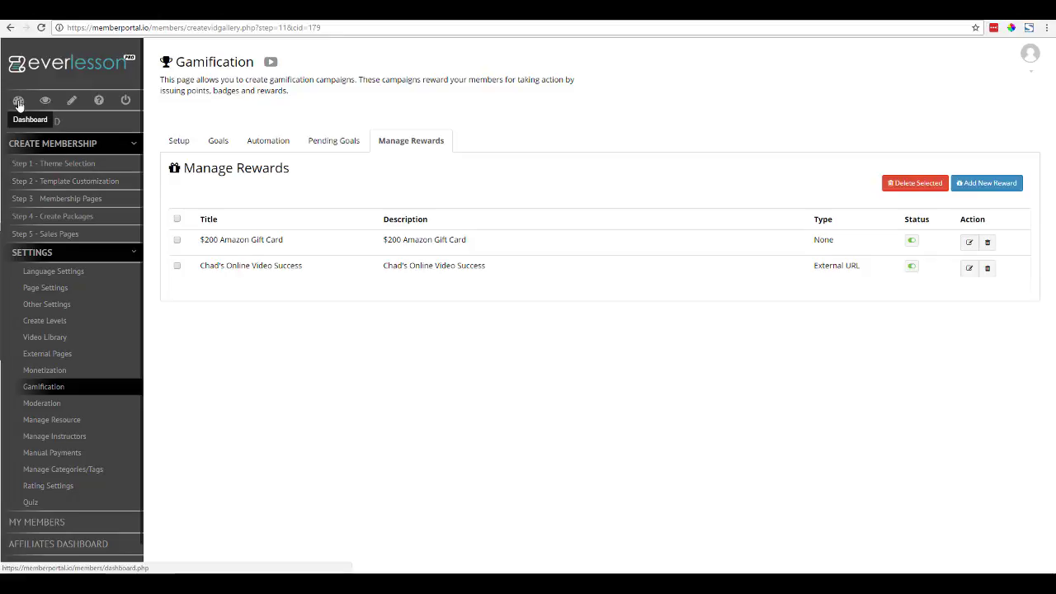
# - Open the All Access package's signup form for Online Video Success under Step 4 - Create Packages
pyautogui.click(18, 101)
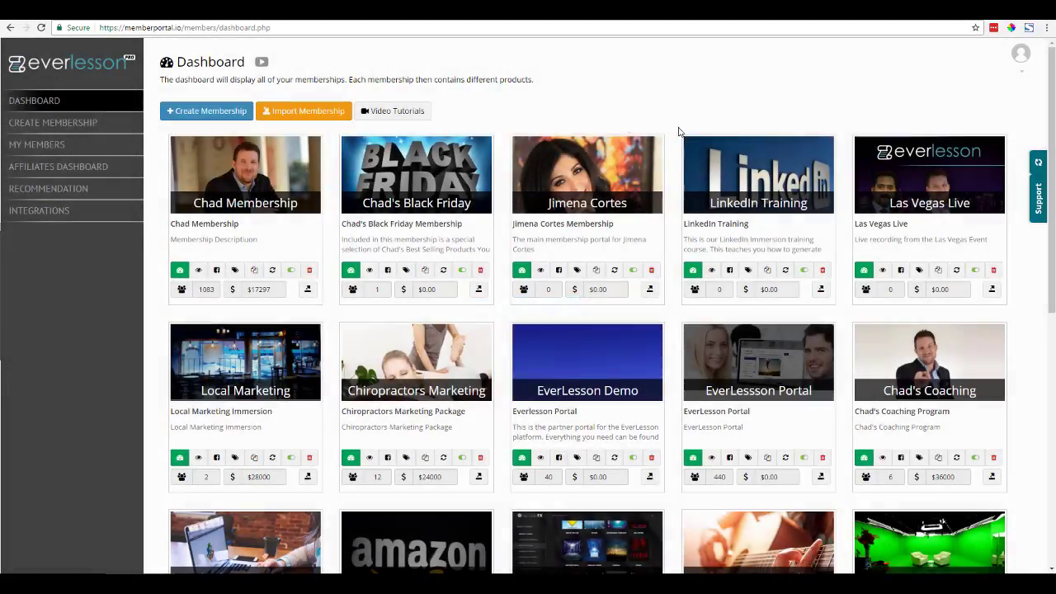
pyautogui.click(179, 270)
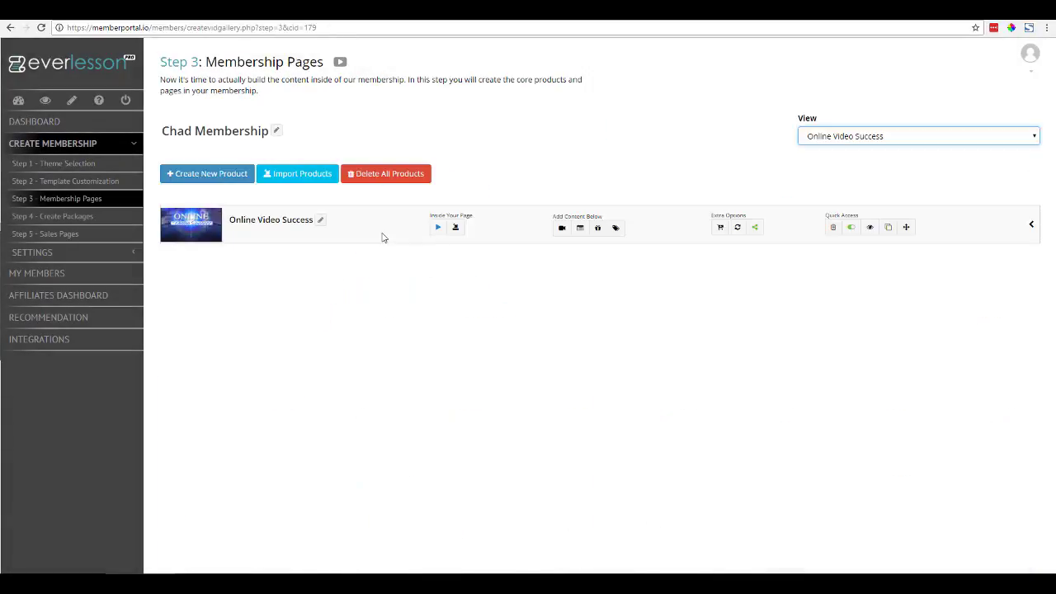
pyautogui.click(52, 216)
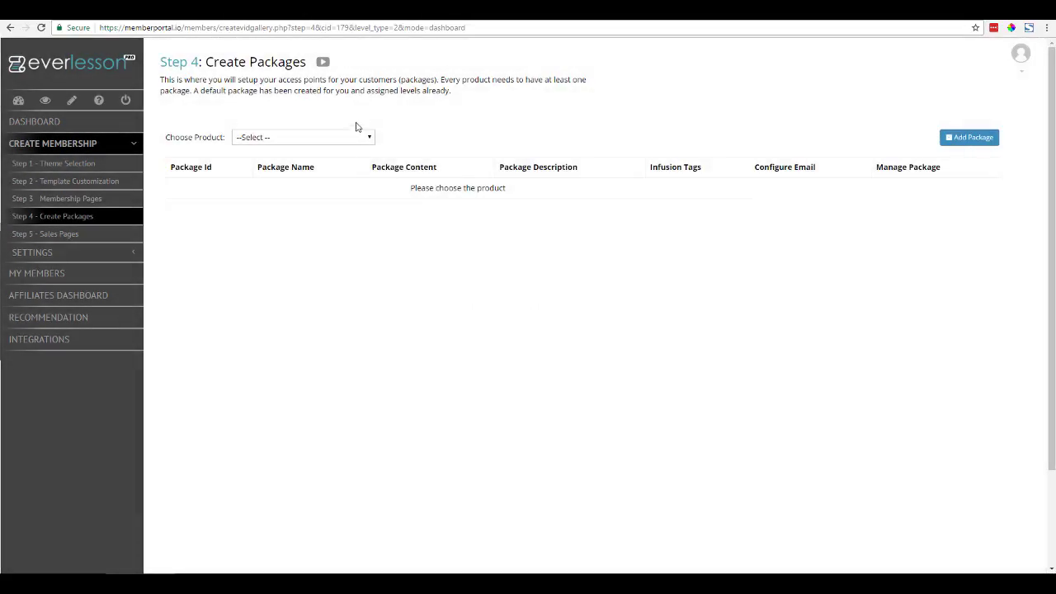
pyautogui.click(371, 137)
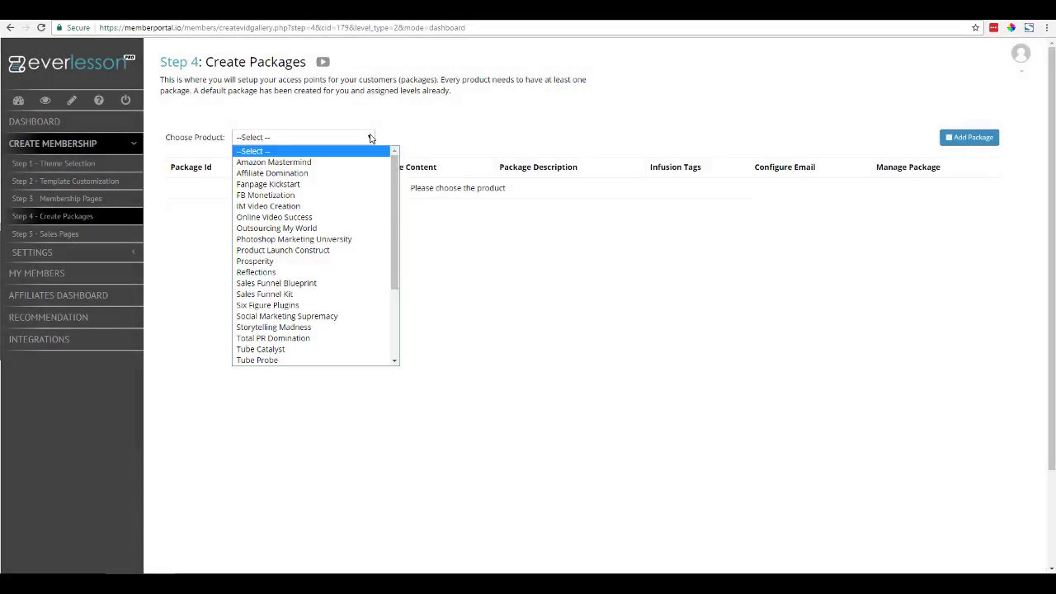
pyautogui.click(353, 218)
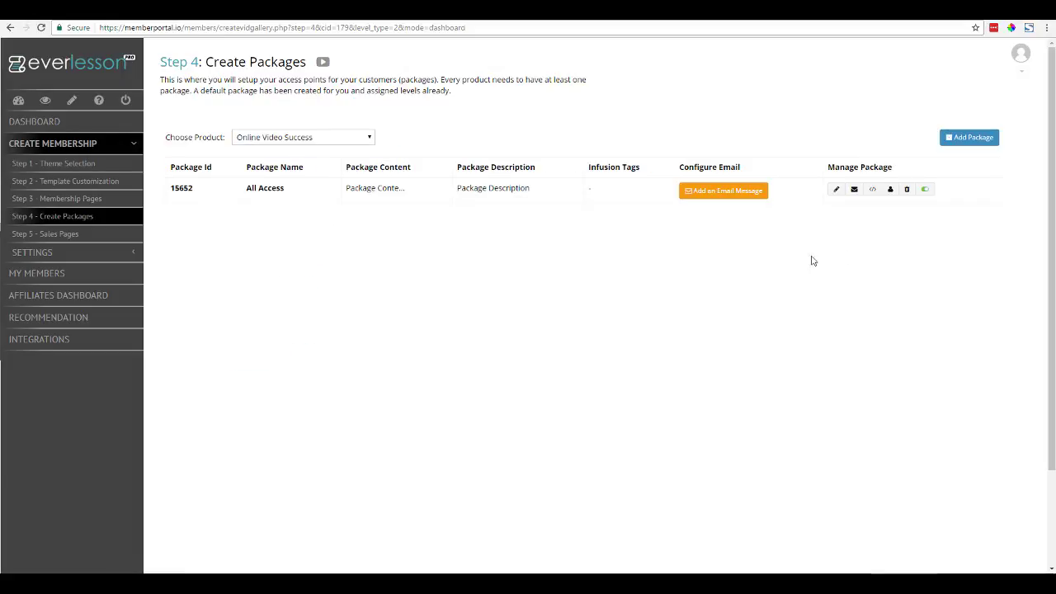
pyautogui.click(872, 188)
# - Copy the All Access sign-up URL, test it in a new tab, and close the signup form
pyautogui.click(589, 182)
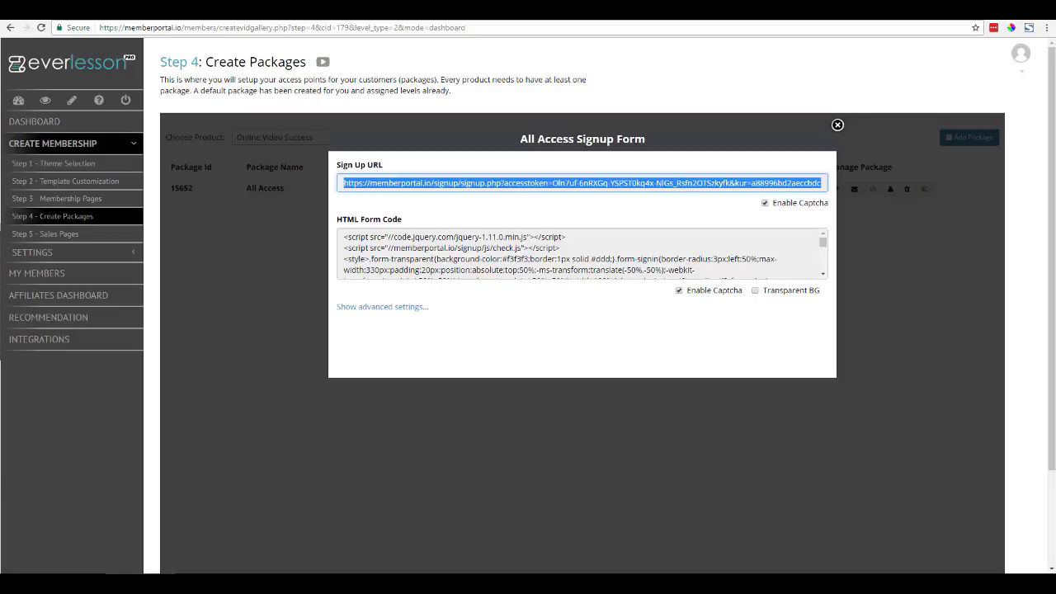
pyautogui.hotkey('ctrl', 't')
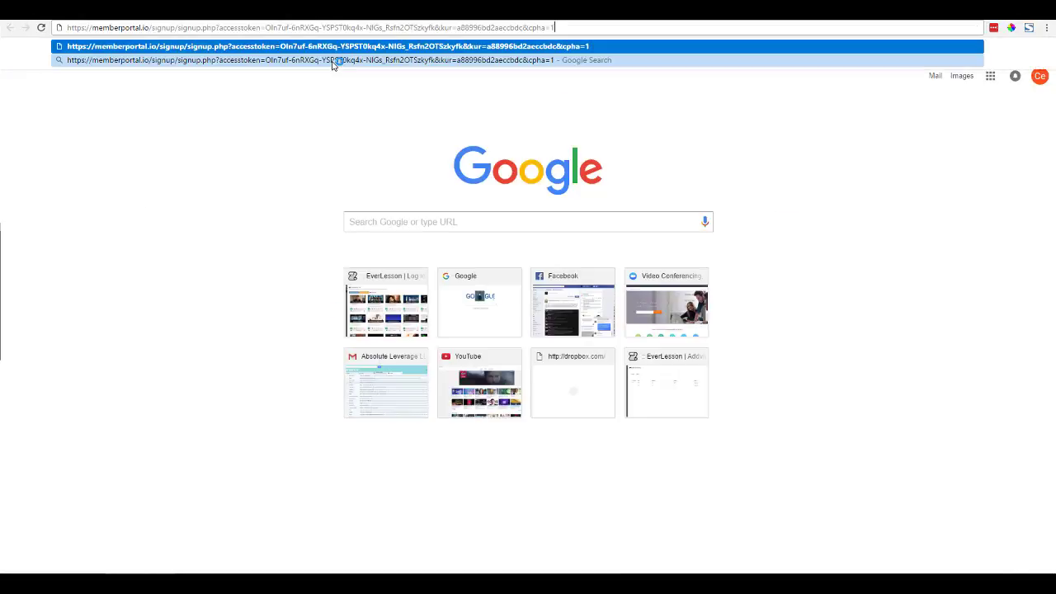
pyautogui.press('Return')
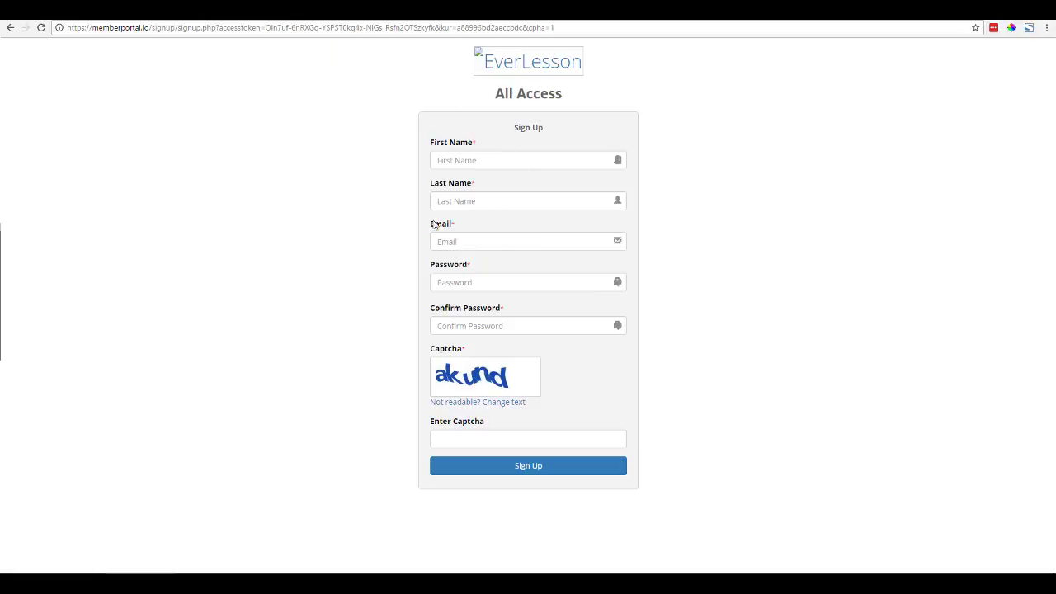
pyautogui.hotkey('ctrl', 'w')
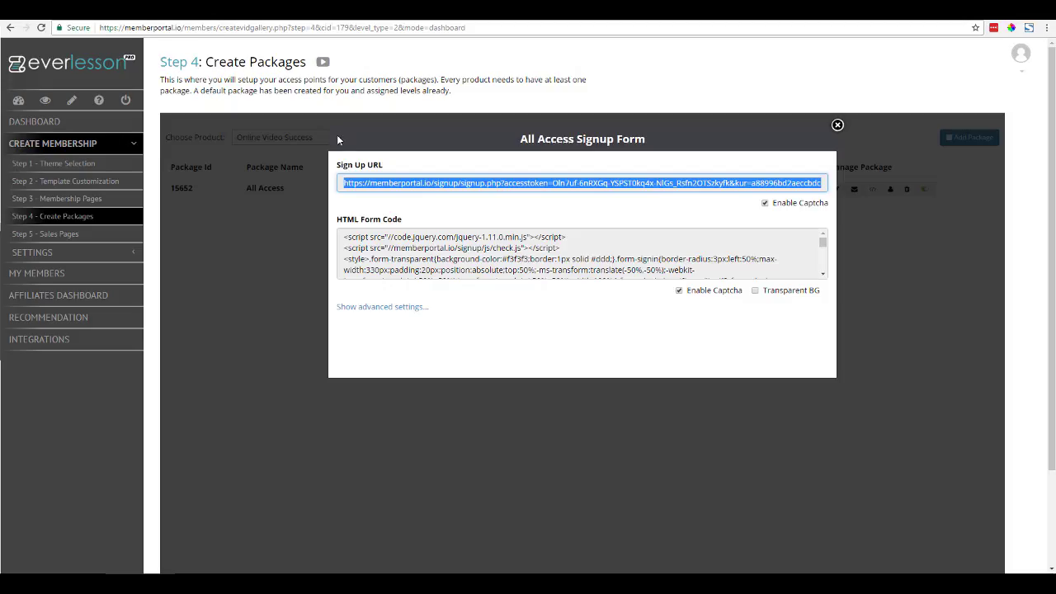
pyautogui.click(837, 126)
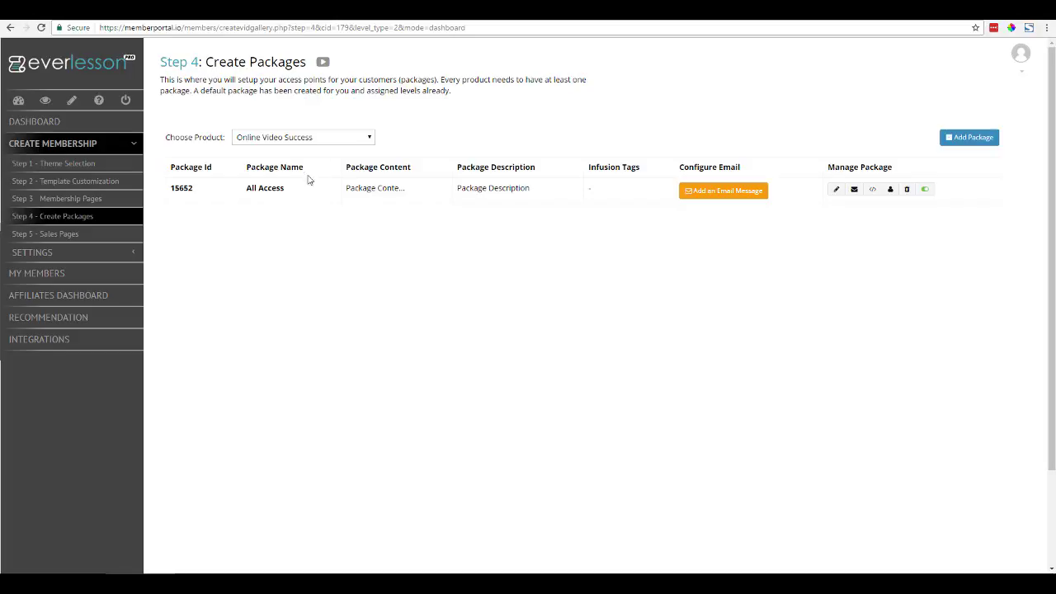
# - Go to the Manage Rewards list under Settings > Gamification
pyautogui.click(136, 253)
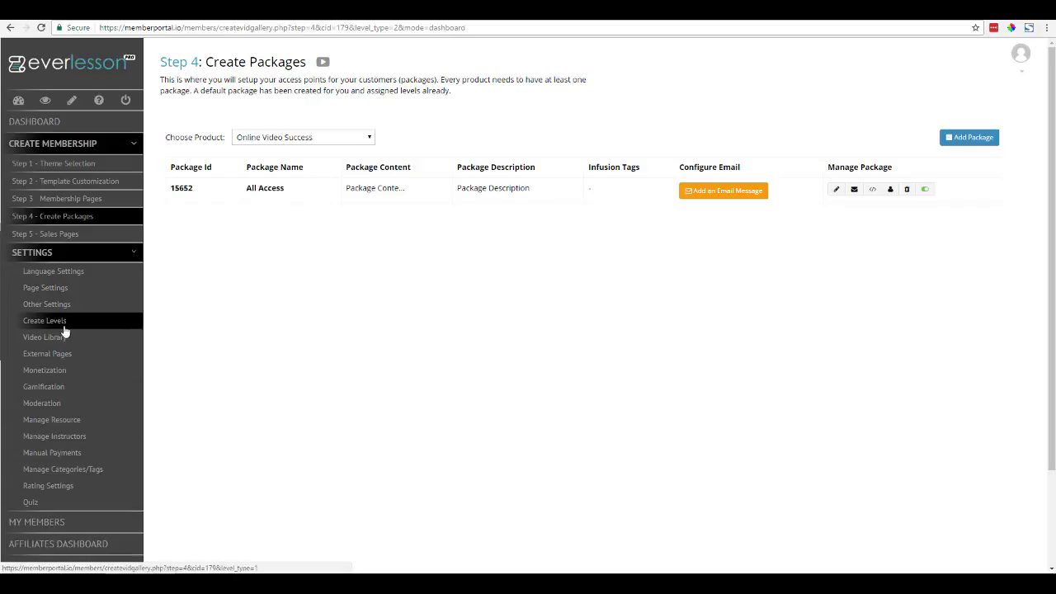
pyautogui.click(45, 386)
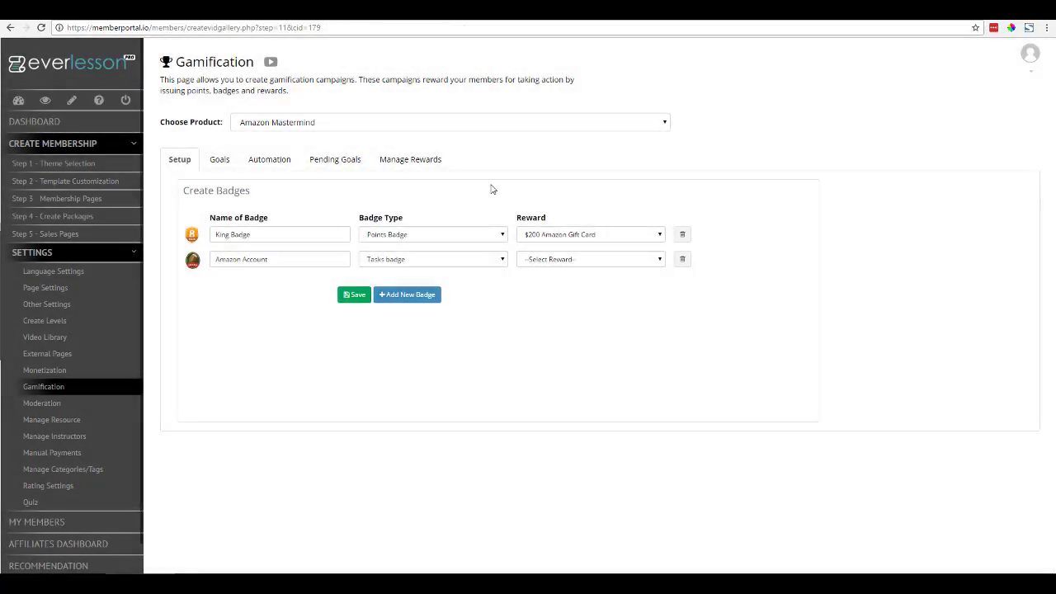
pyautogui.click(425, 160)
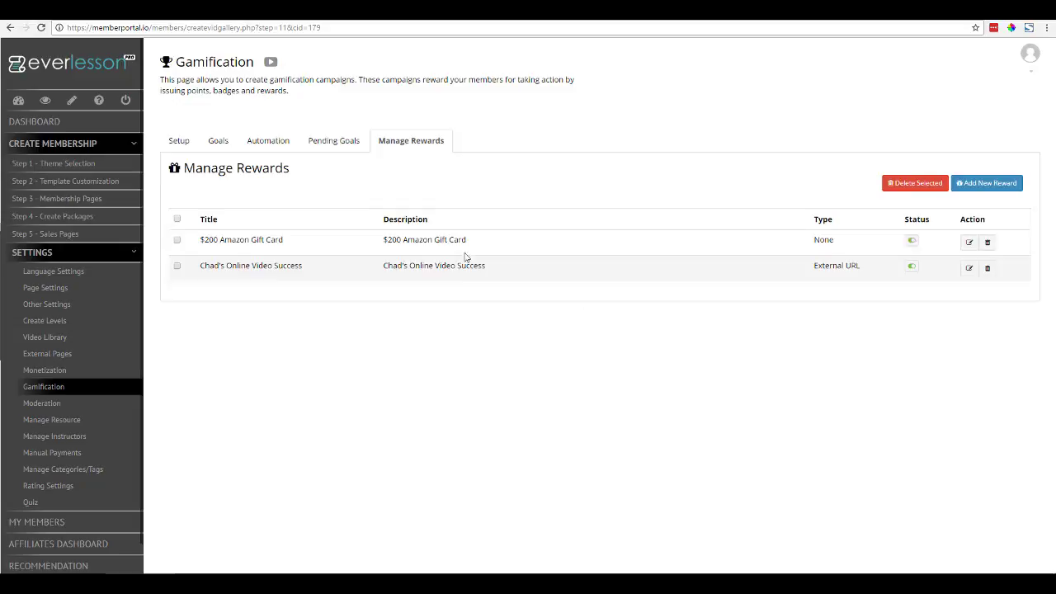
# - Replace the external-URL reward's link with the All Access signup URL and close the editor
pyautogui.click(969, 267)
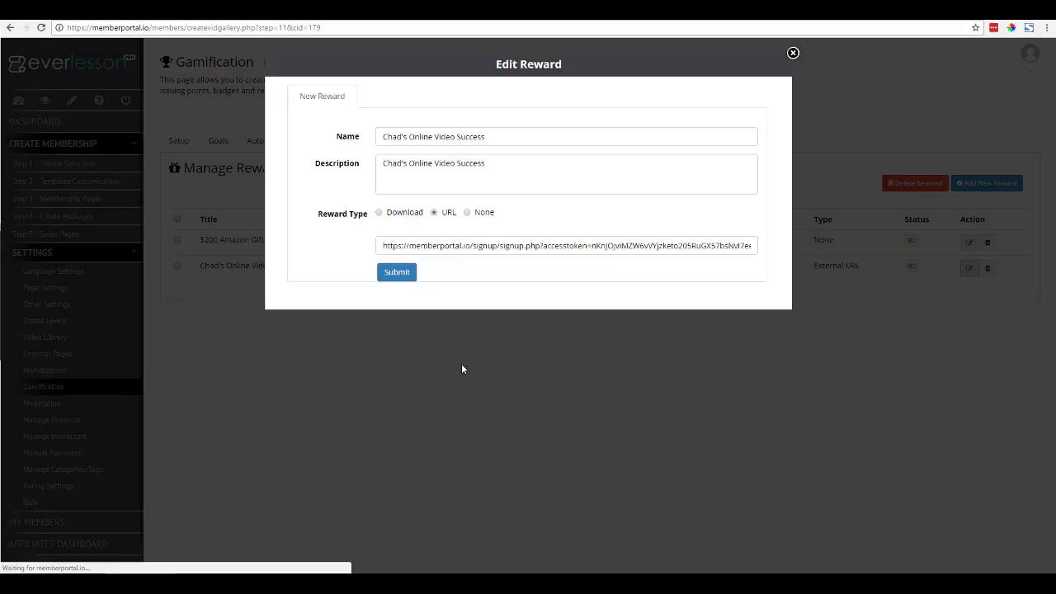
pyautogui.moveTo(387, 249); pyautogui.dragTo(851, 251)
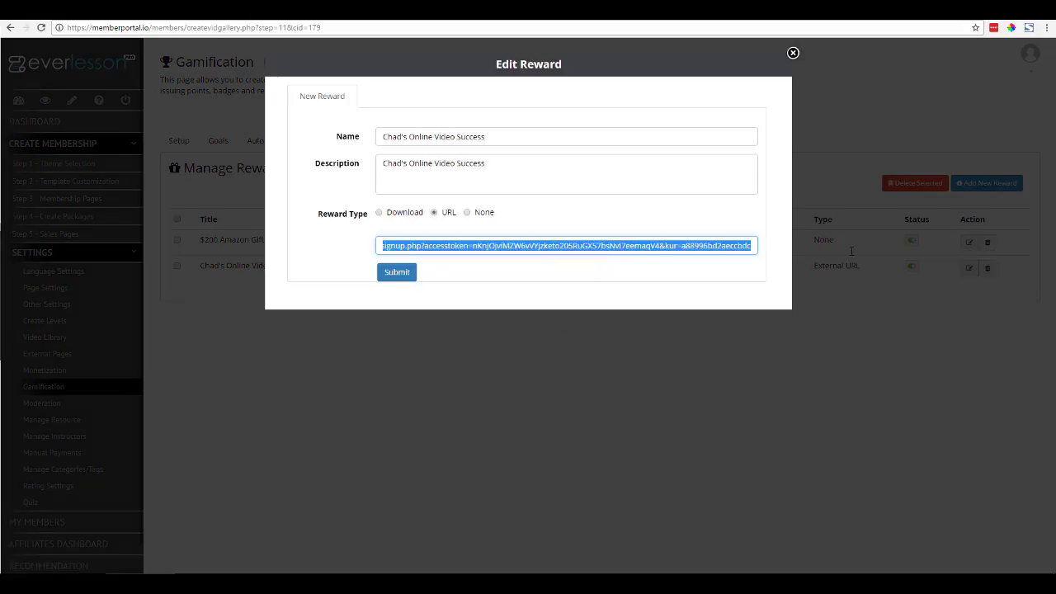
pyautogui.hotkey('ctrl', 'v')
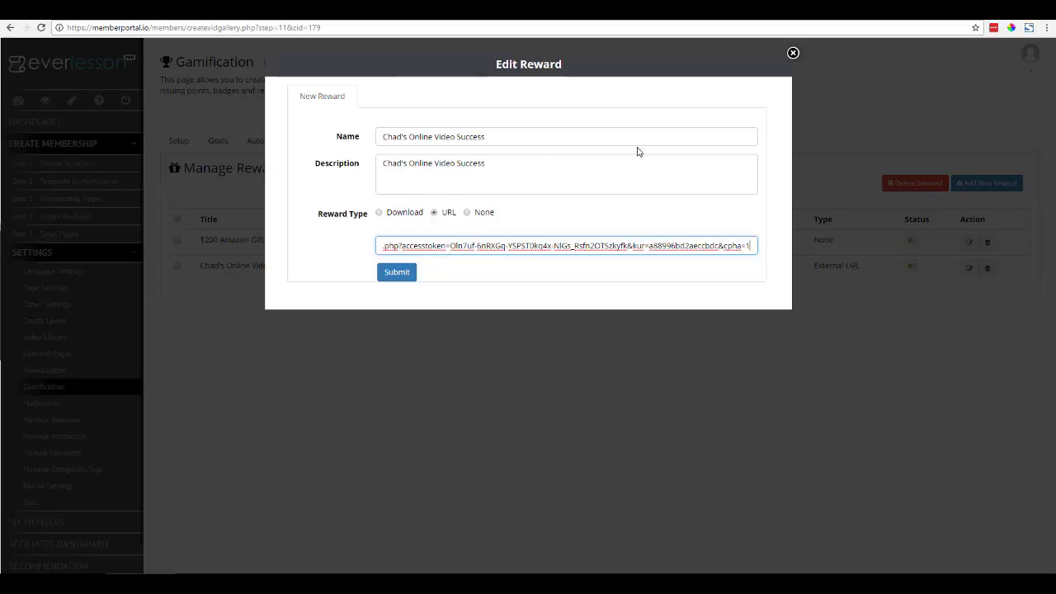
pyautogui.click(793, 53)
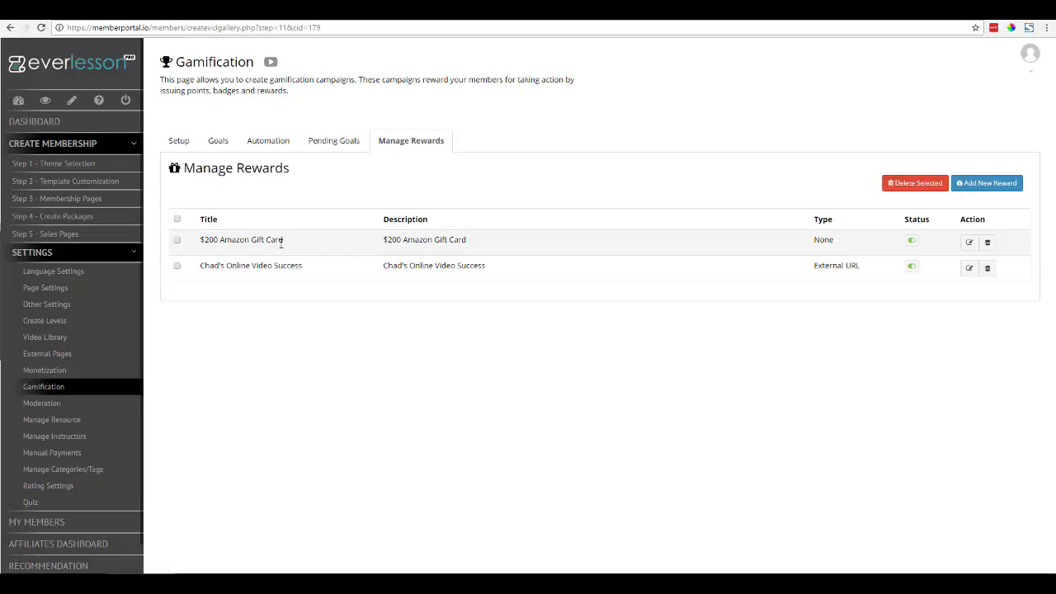
pyautogui.click(969, 243)
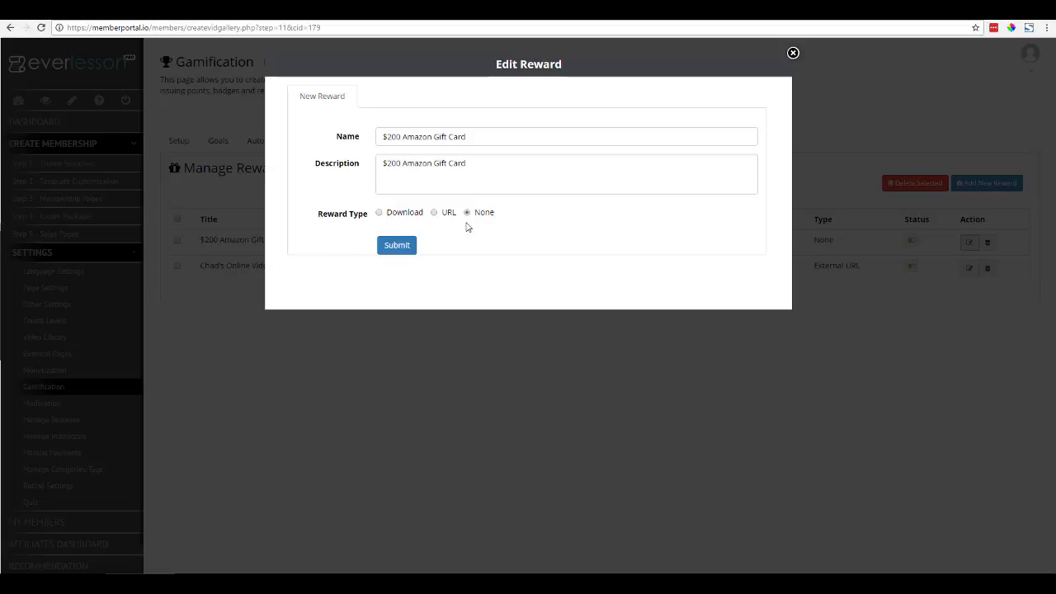
pyautogui.click(793, 52)
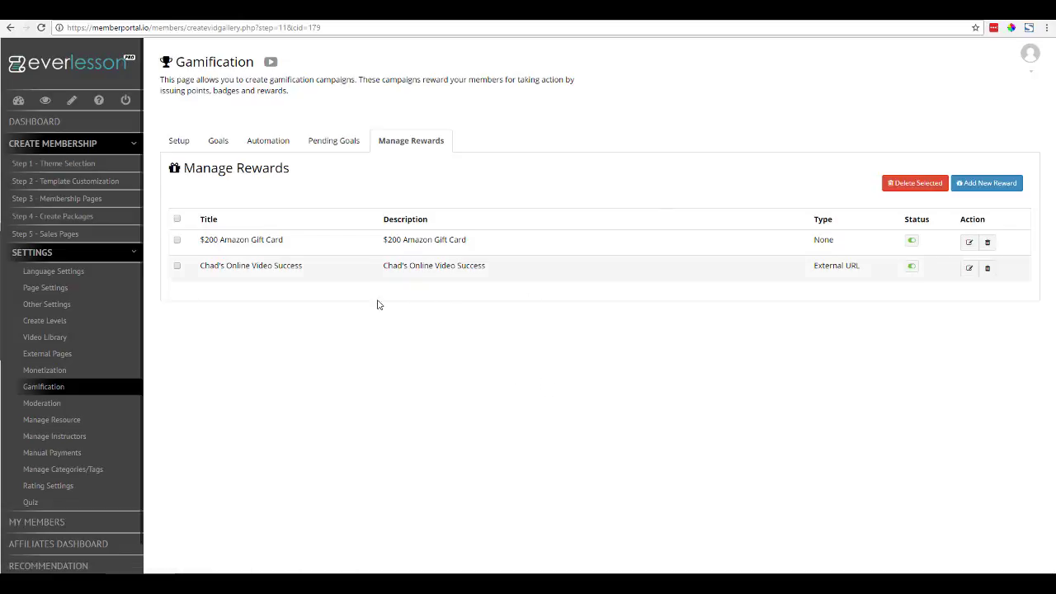